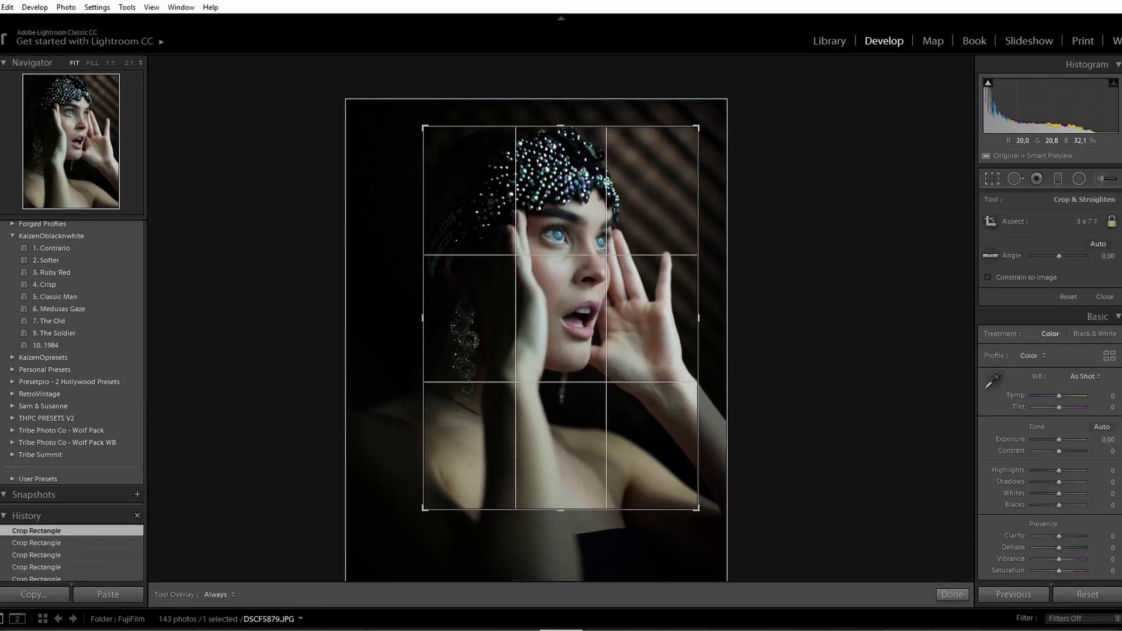
Commit the tightened crop around the portrait after rechecking the framing
key("Return")
key("r")
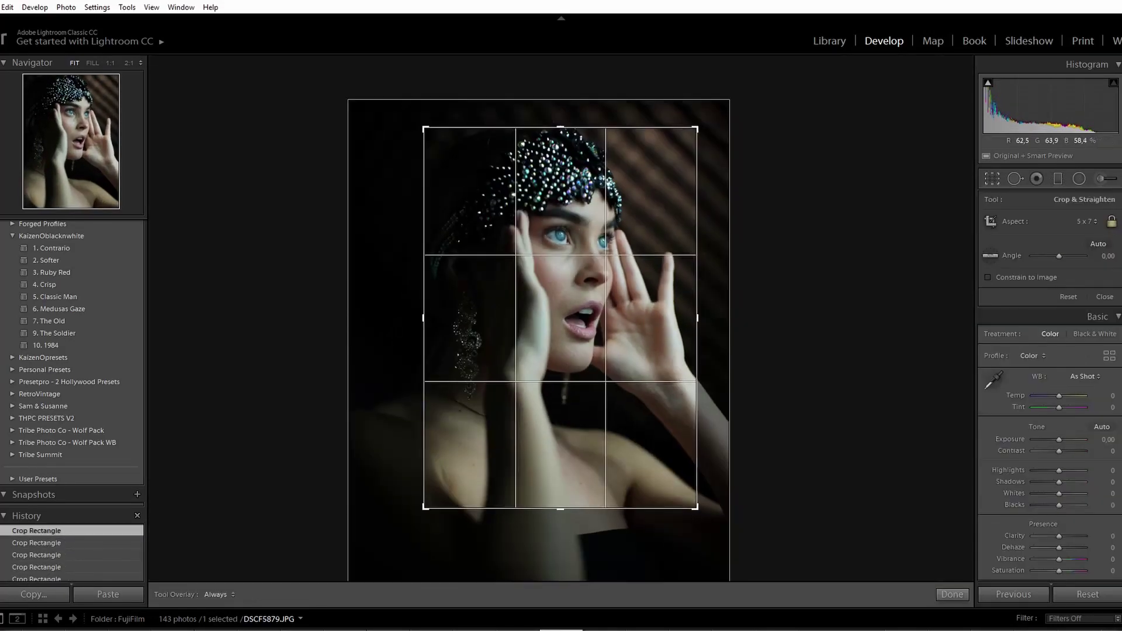
key("Return")
key("r")
key("Return")
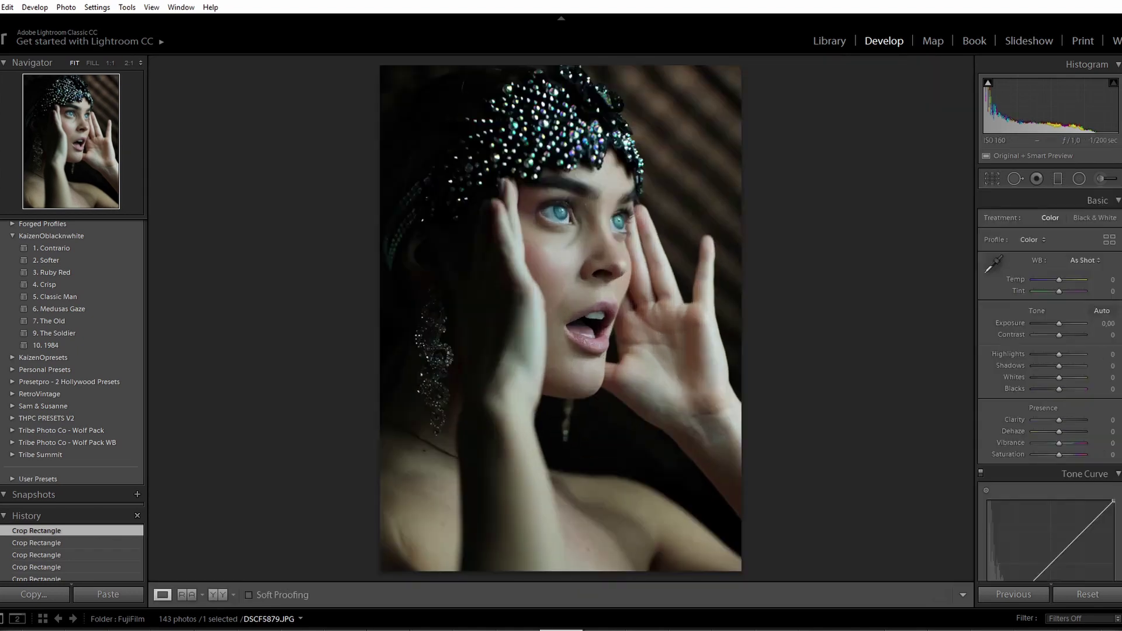
key("r")
key("Return")
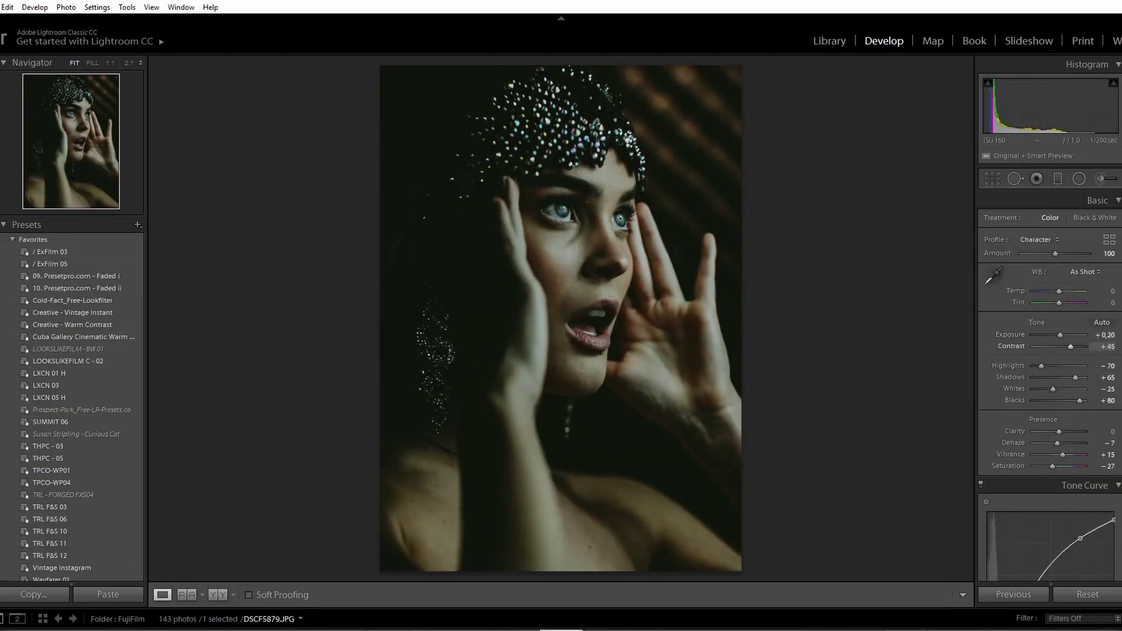
Slightly correct the photo's perspective and aspect in the Develop panels
scroll(1049, 380, "down", 5)
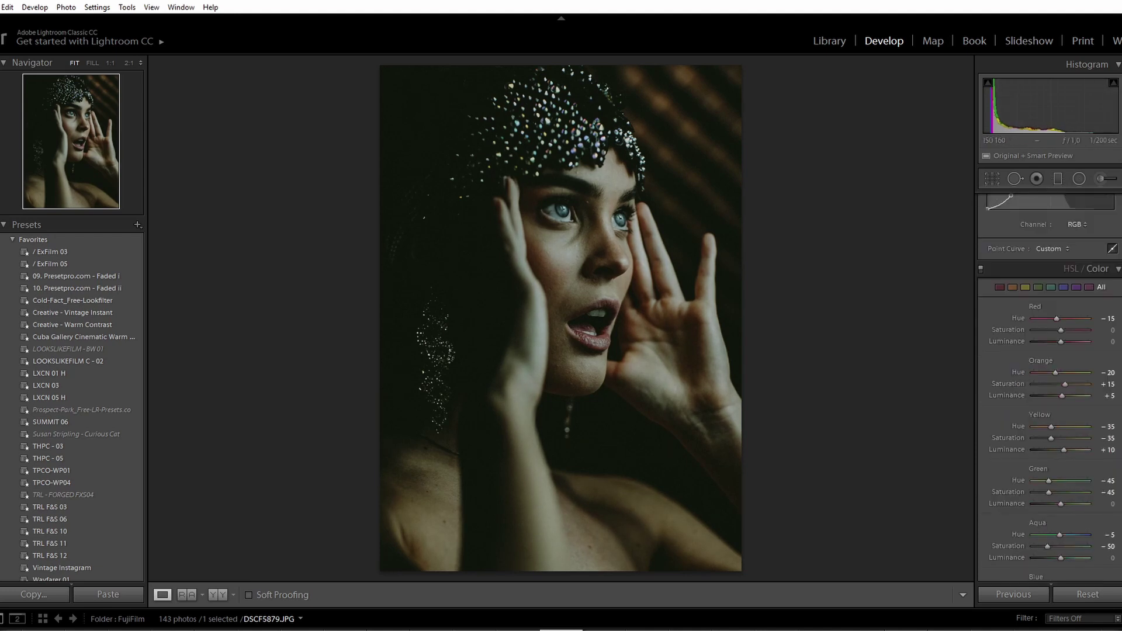
scroll(1048, 380, "down", 5)
scroll(1048, 380, "down", 3)
scroll(1049, 380, "down", 3)
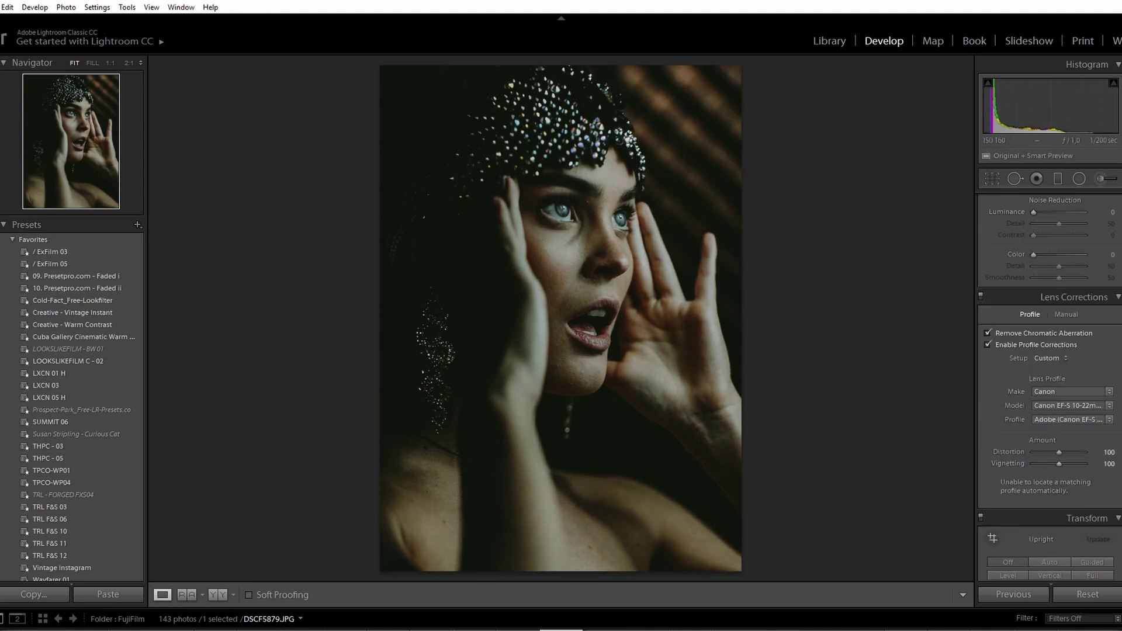
scroll(1048, 380, "down", 3)
mouse_move(1104, 397)
left_mouse_down()
mouse_move(1088, 397)
mouse_move(1117, 409)
mouse_move(1088, 432)
mouse_move(1117, 432)
mouse_move(1098, 455)
mouse_move(1110, 466)
left_mouse_up()
scroll(1049, 380, "down", 3)
scroll(1049, 380, "down", 2)
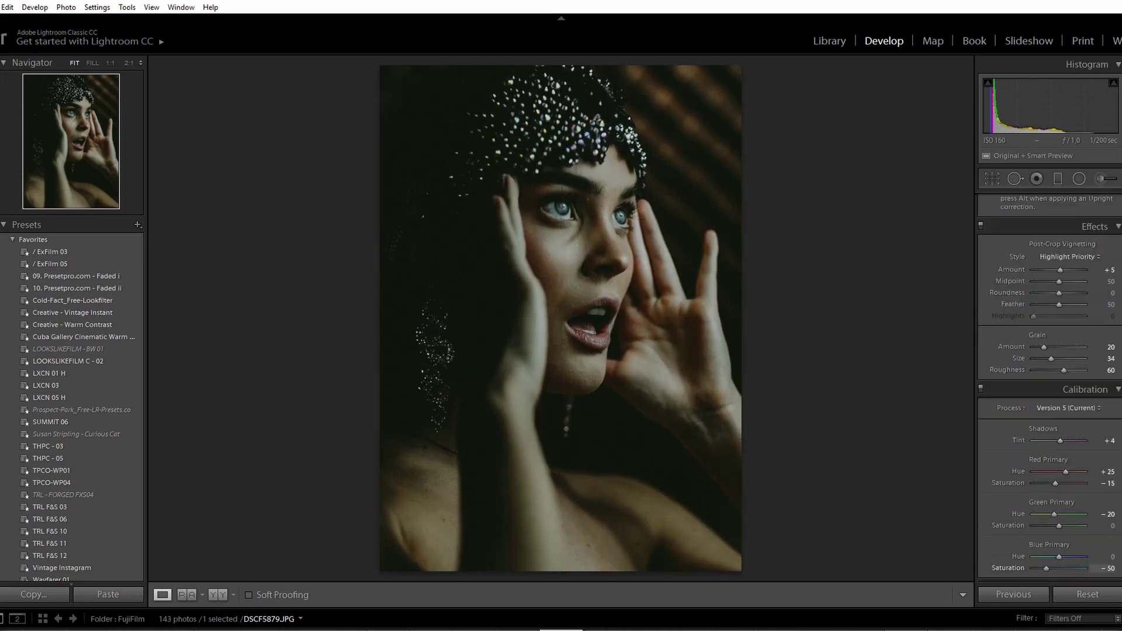
scroll(1049, 380, "up", 10)
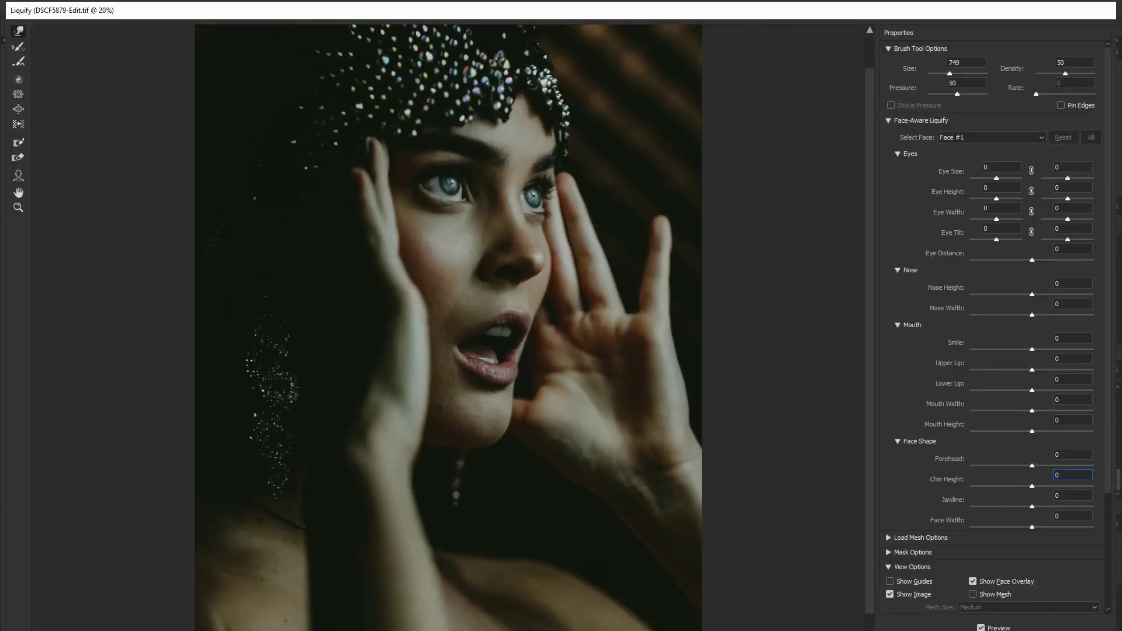
Set Liquify Chin Height to -10 and slim the Jawline to -13
type("-10")
key("Return")
key("Down")
key("Down")
key("Down")
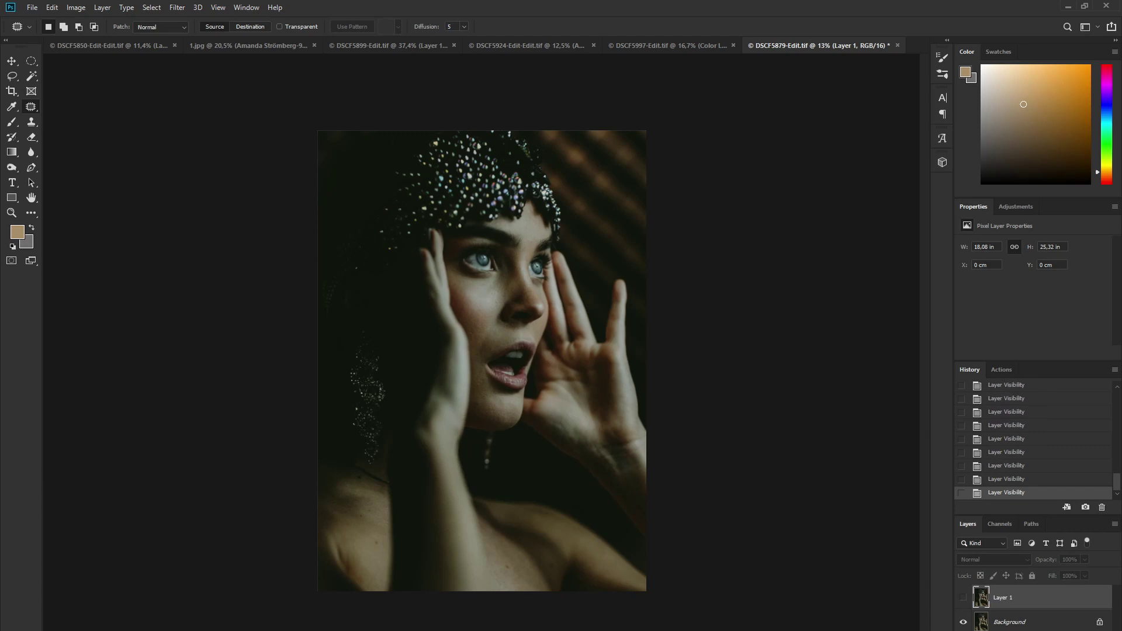
key("ctrl+shift+x")
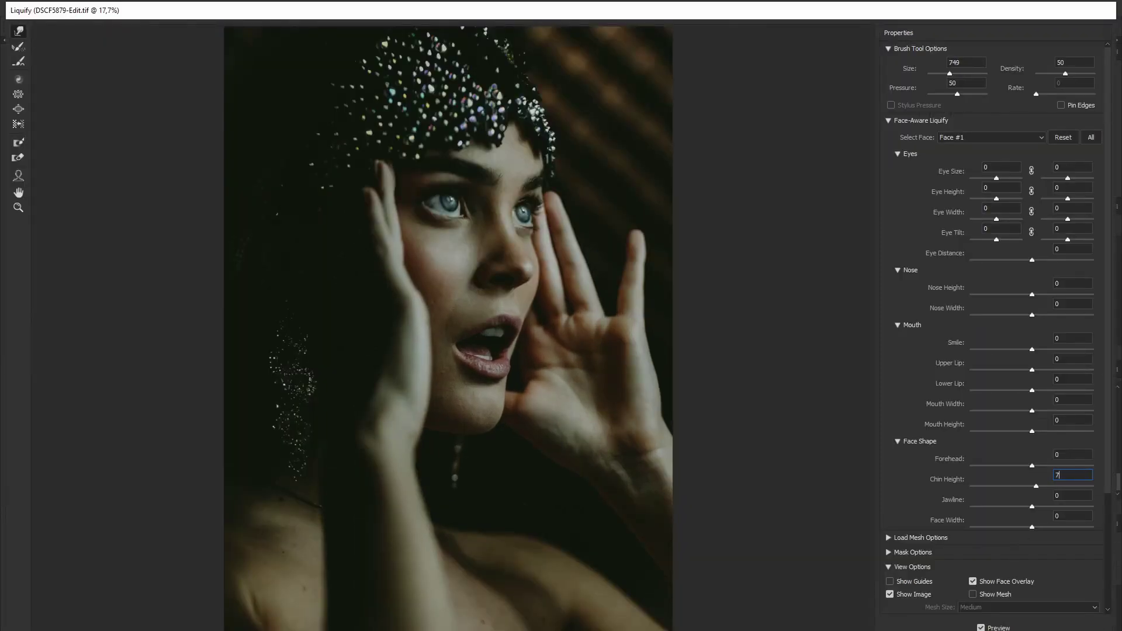
key("Return")
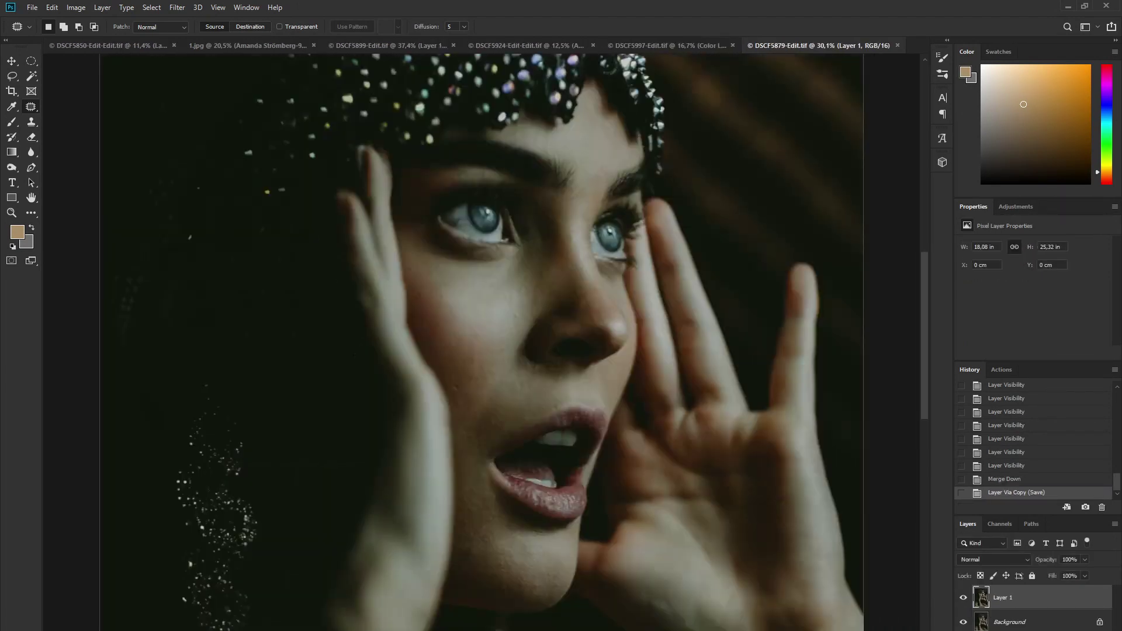
Apply the Liquify face reshaping to the layer and save the document
key("ctrl+shift+x")
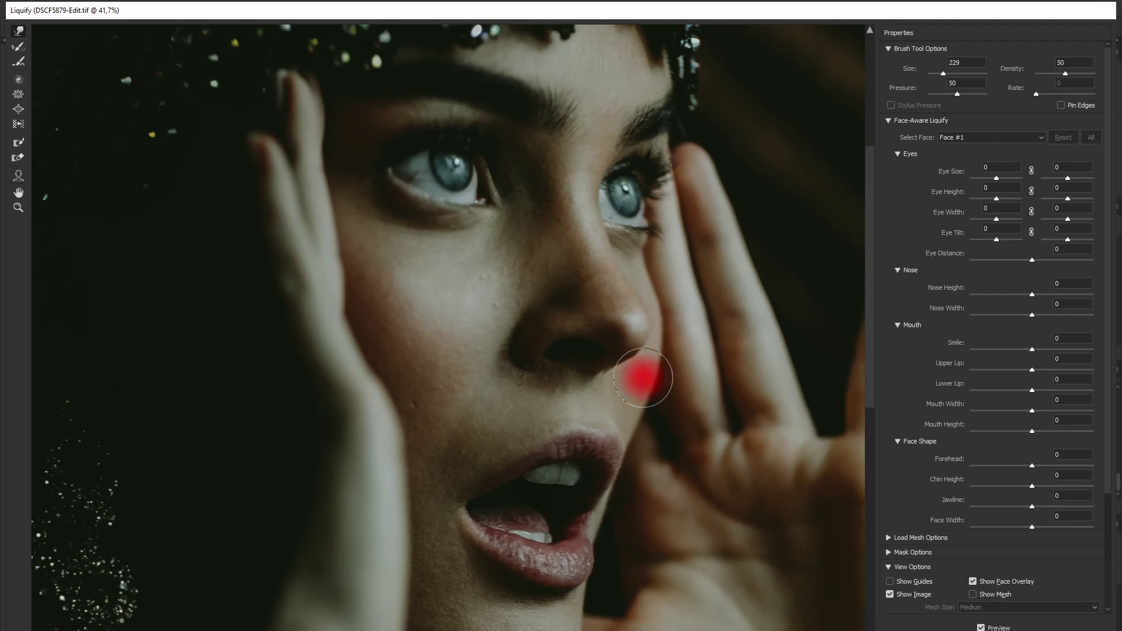
key("ctrl+minus")
key("ctrl+minus")
key("ctrl+minus")
key("ctrl+minus")
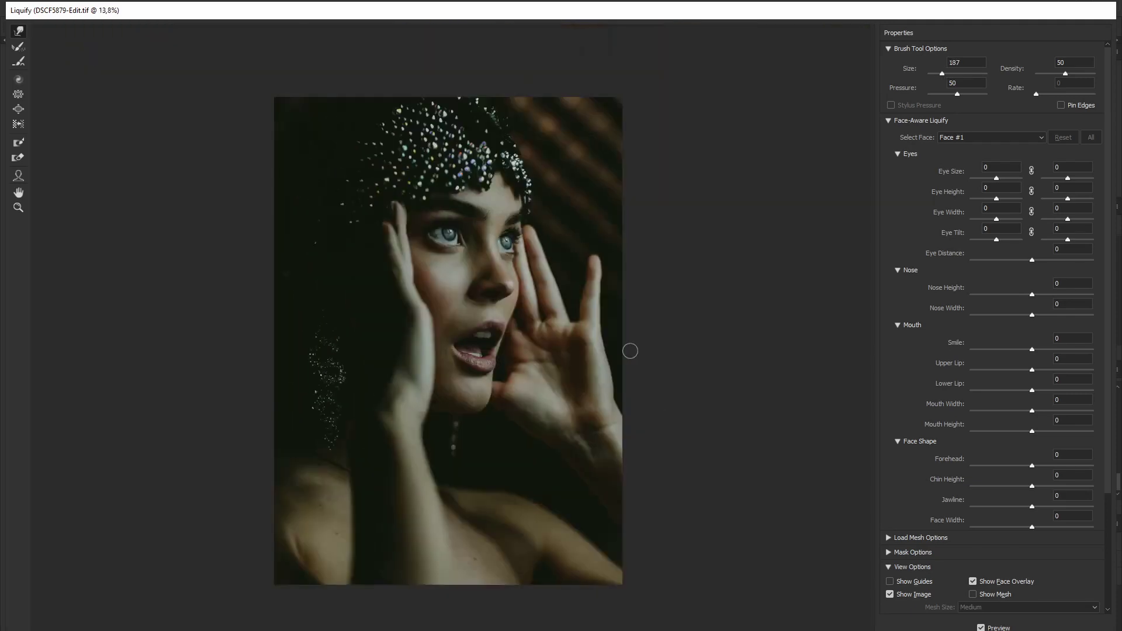
key("Return")
key("ctrl+s")
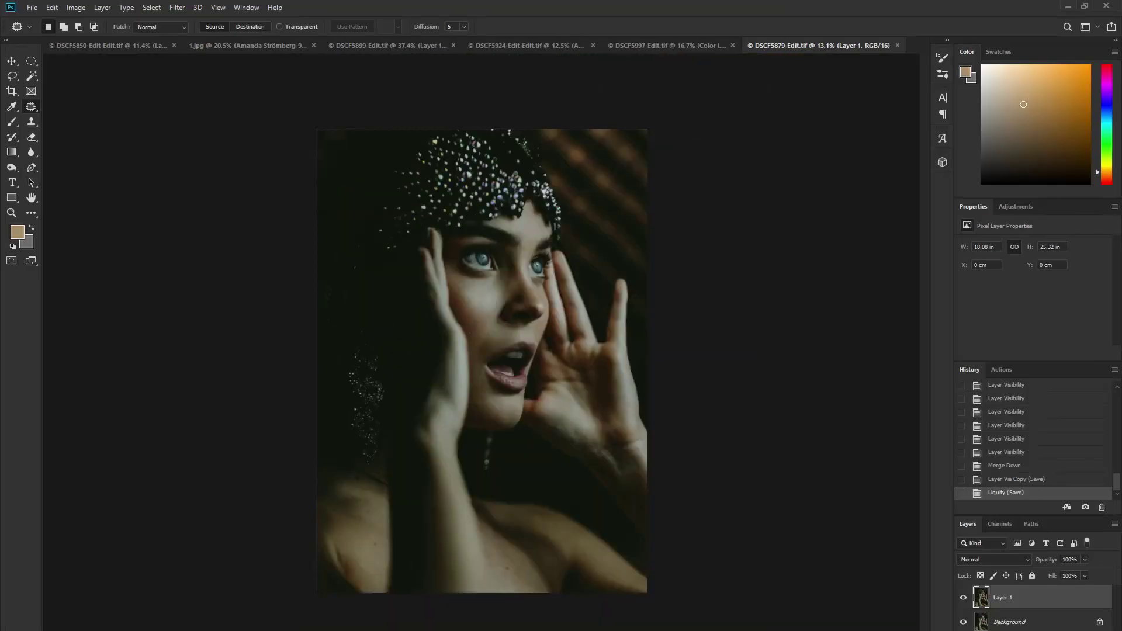
Paint soft light tones over the face with a 50% opacity brush, undoing one stroke, and save
key("b")
scroll(505, 359, "up", 3)
type("50")
key("Return")
scroll(355, 383, "down", 1)
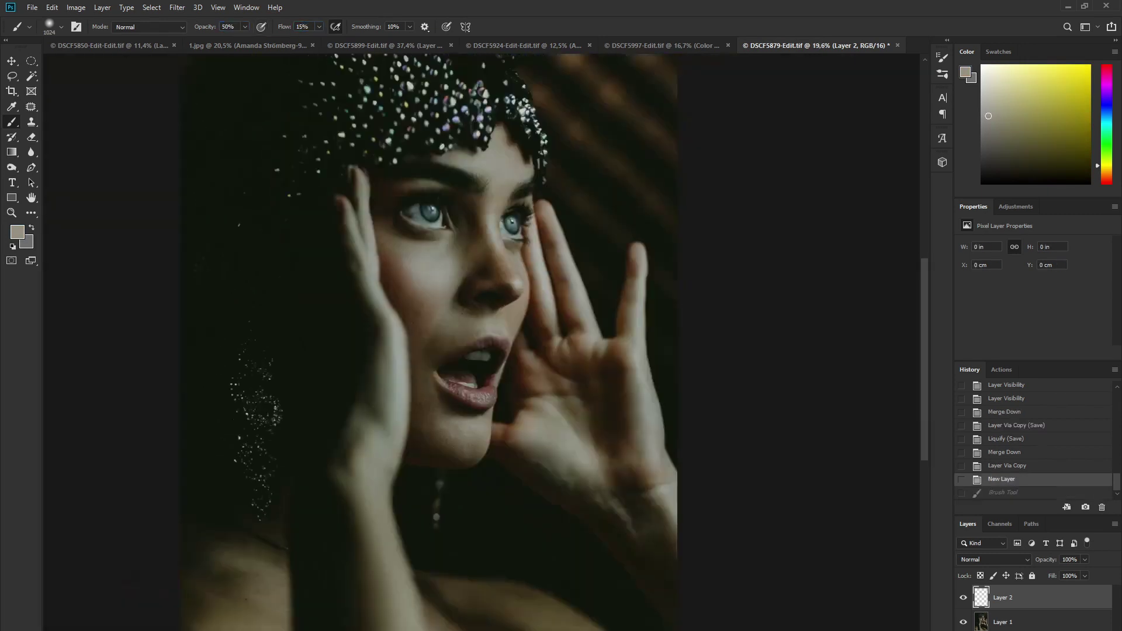
scroll(520, 220, "down", 1)
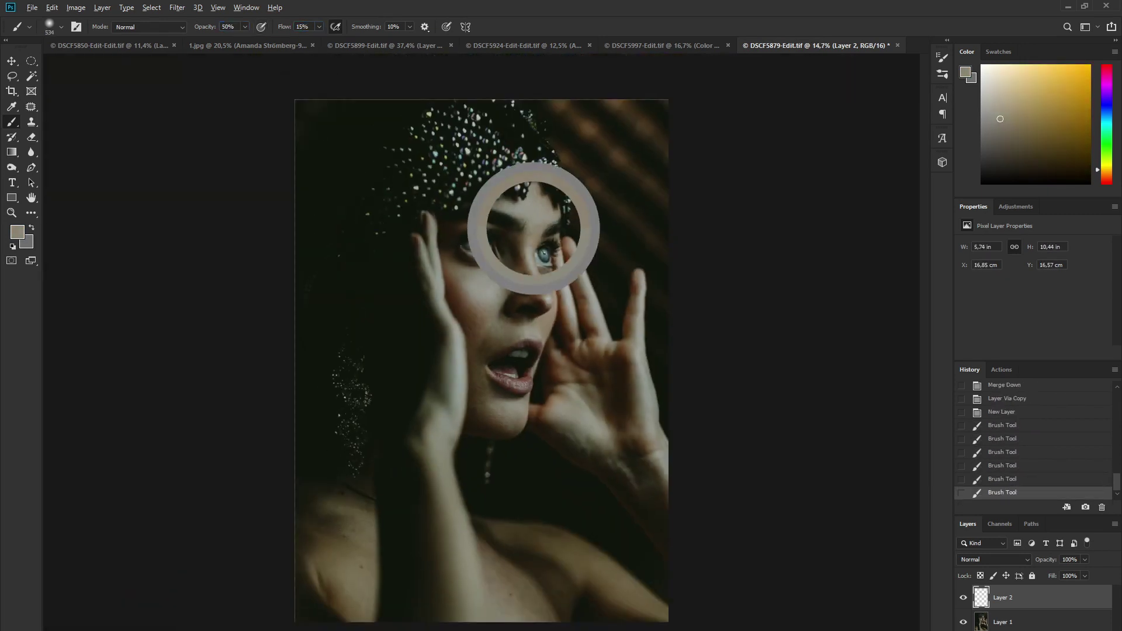
key("ctrl+z")
key("ctrl+s")
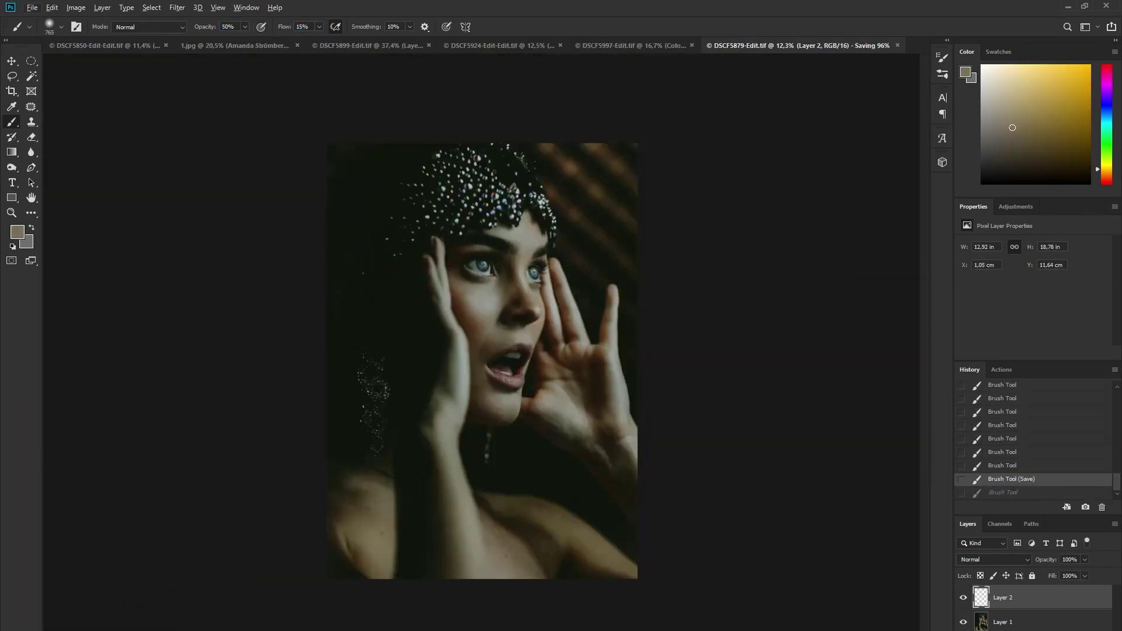
scroll(482, 361, "down", 1)
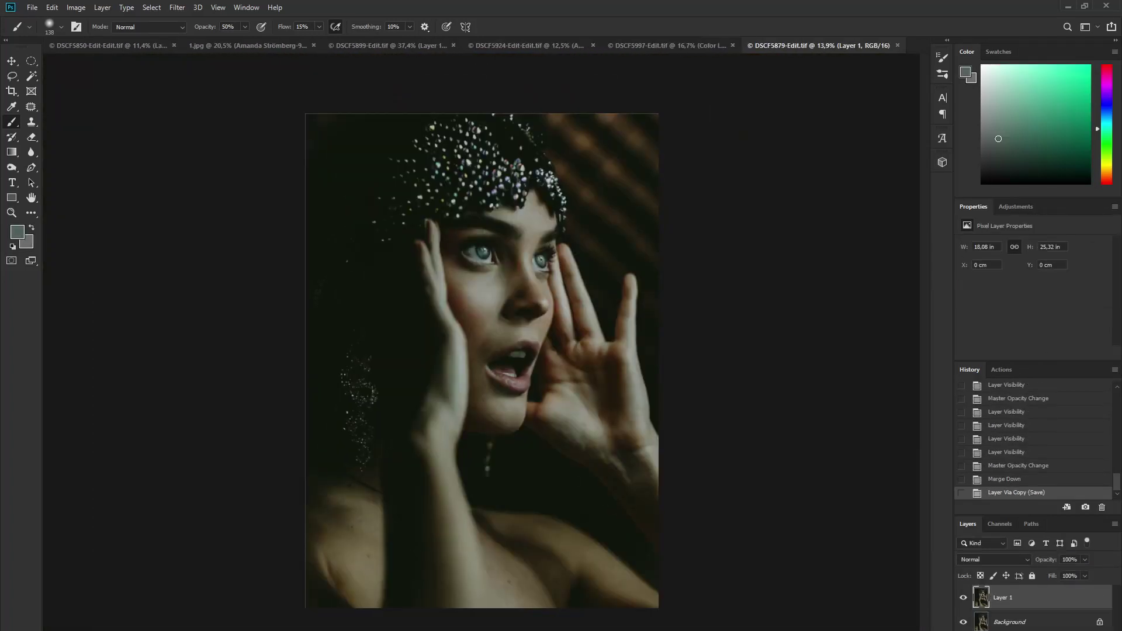
Apply 45° and -45° motion blurs to the glow layer for star-shaped streaks
key("alt+F9")
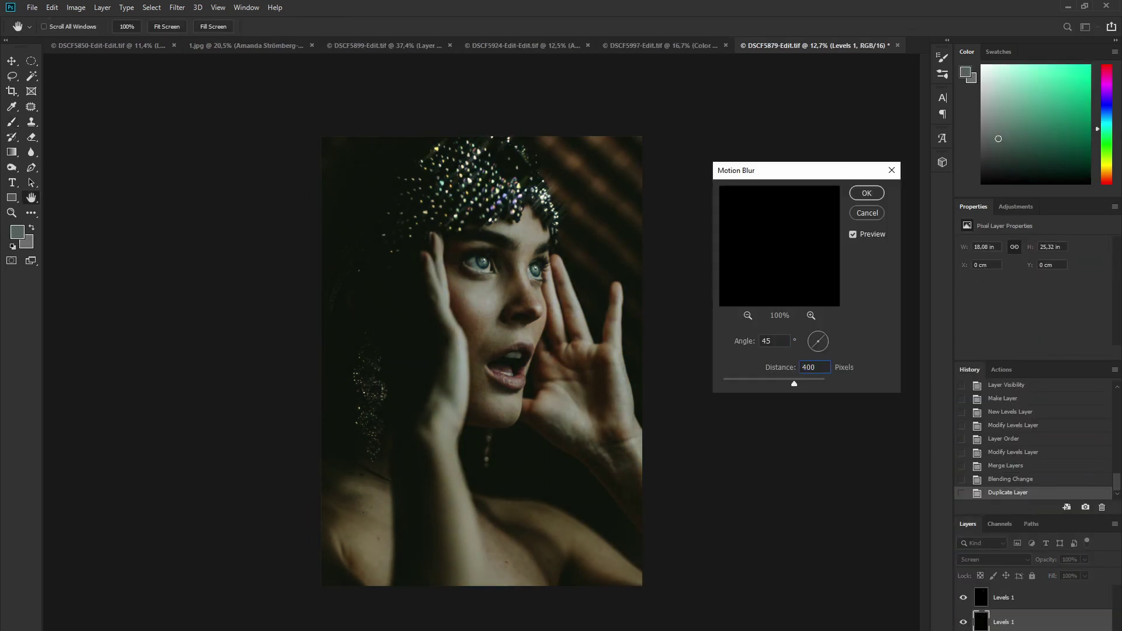
key("Return")
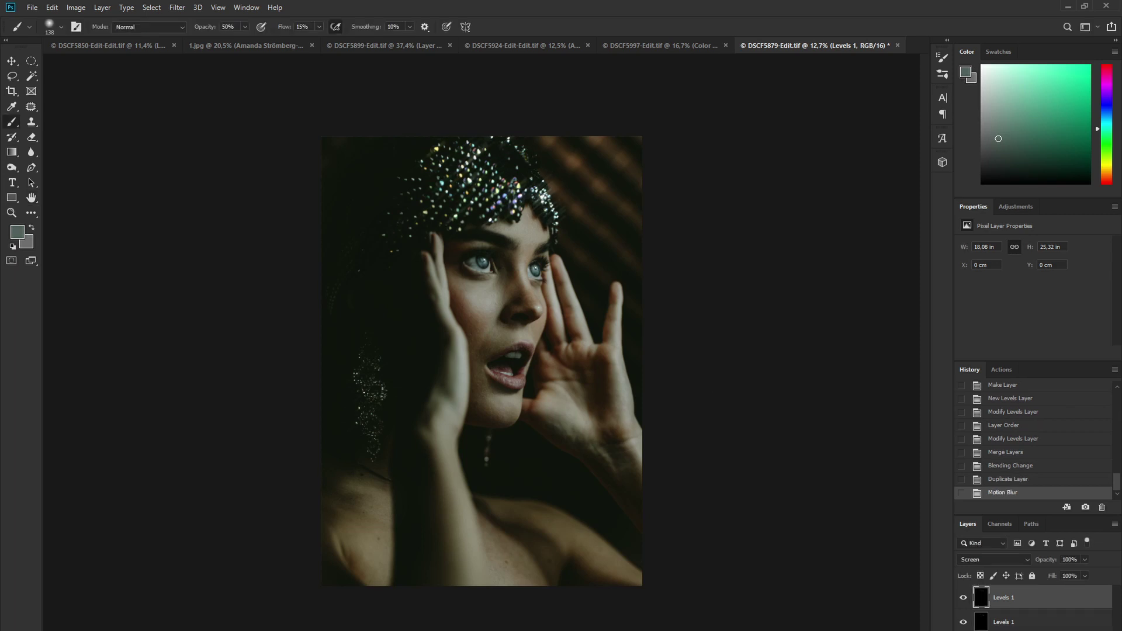
type("04")
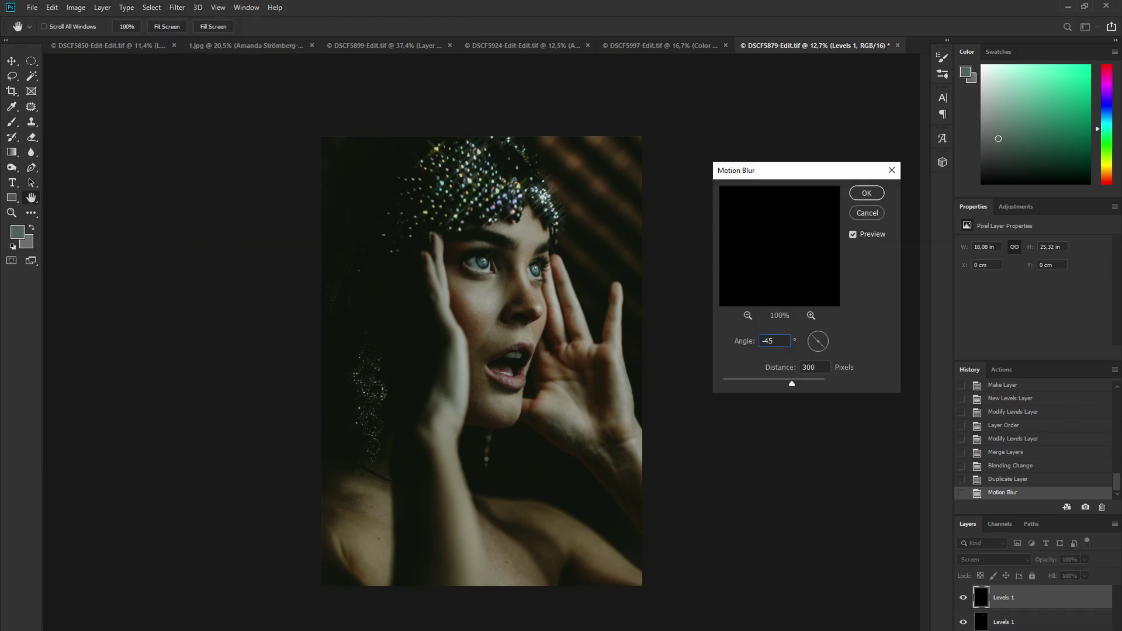
key("Return")
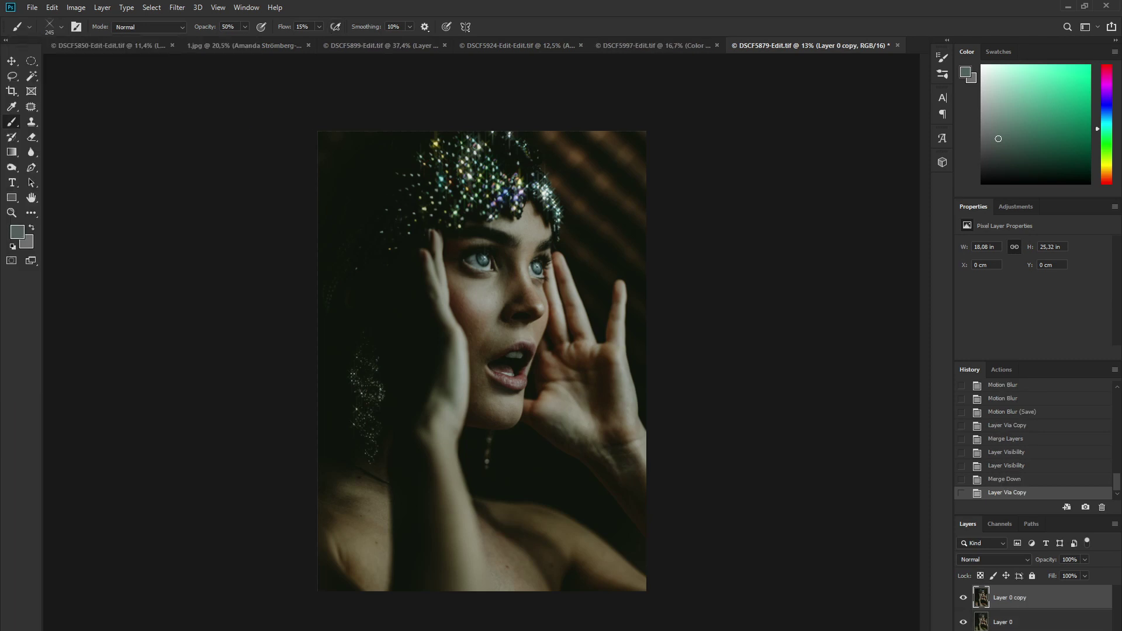
Paint sparkle glints onto the hair beside her face and on the left
key("ctrl+z")
key("ctrl+z")
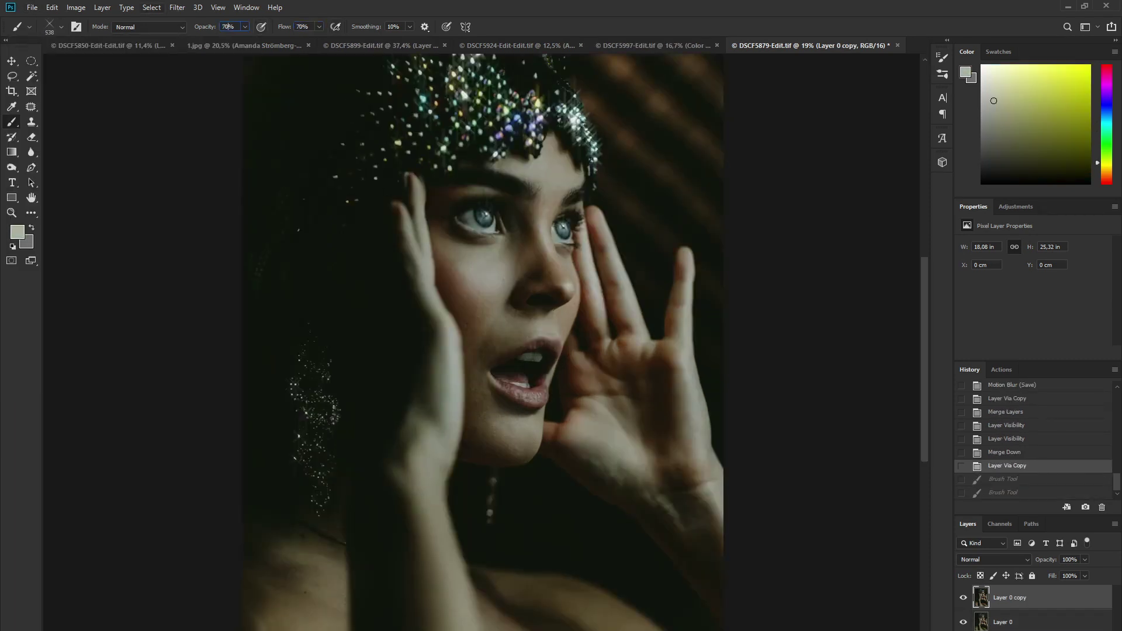
key("ctrl+shift+z")
key("ctrl+shift+z")
scroll(482, 342, "down", 2)
scroll(483, 342, "up", 4)
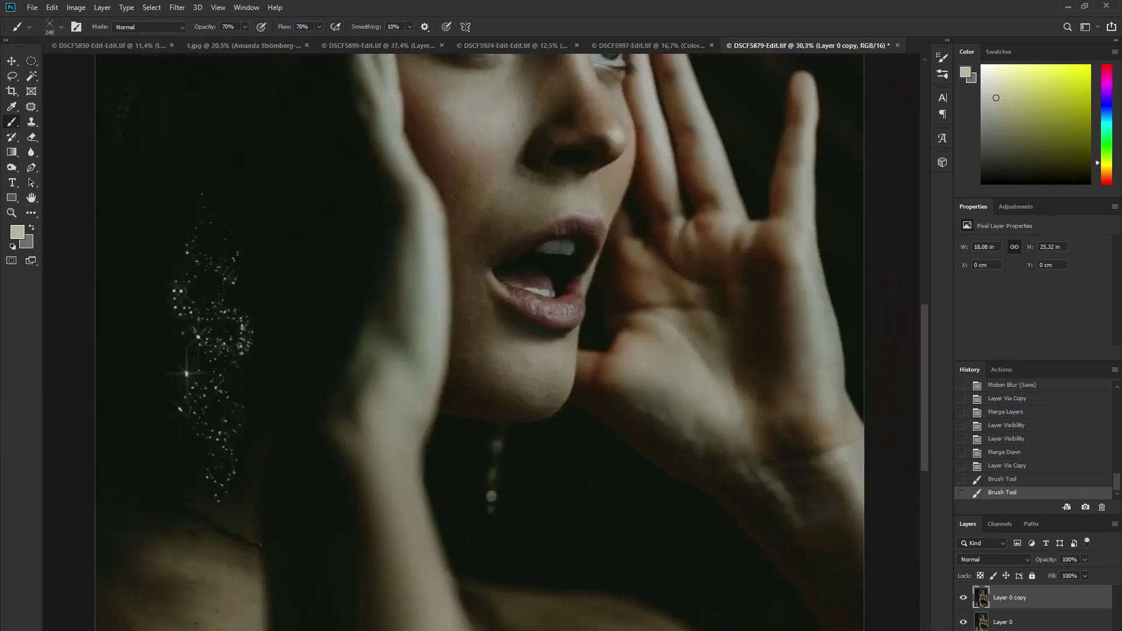
scroll(479, 341, "up", 10)
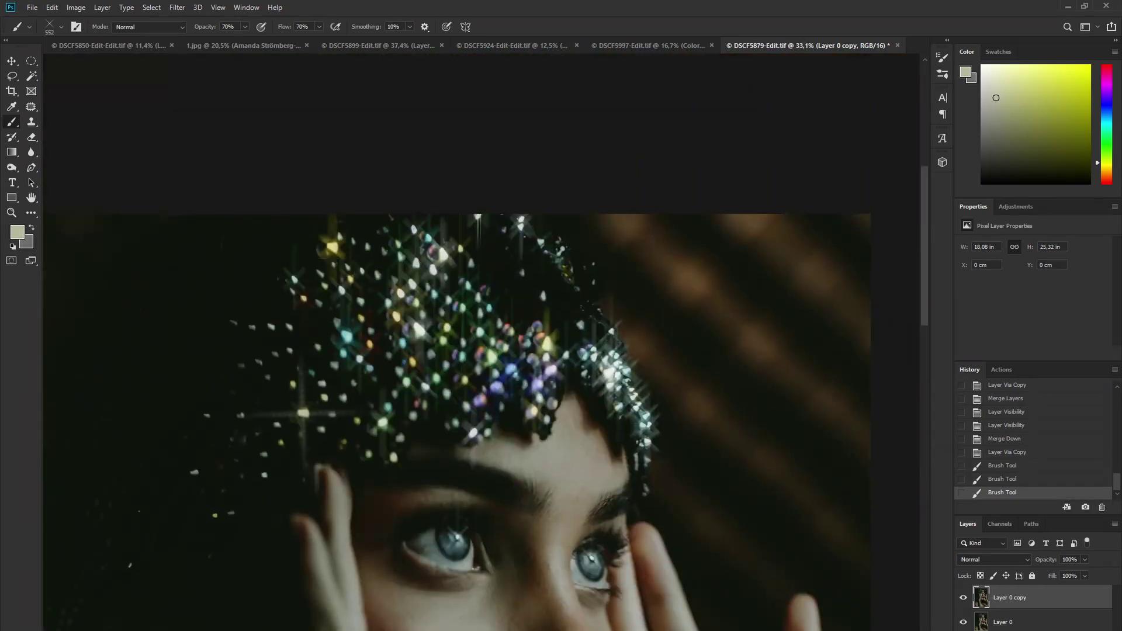
left_click(533, 320, "alt")
scroll(483, 342, "down", 10)
left_click_drag(356, 351, 377, 421)
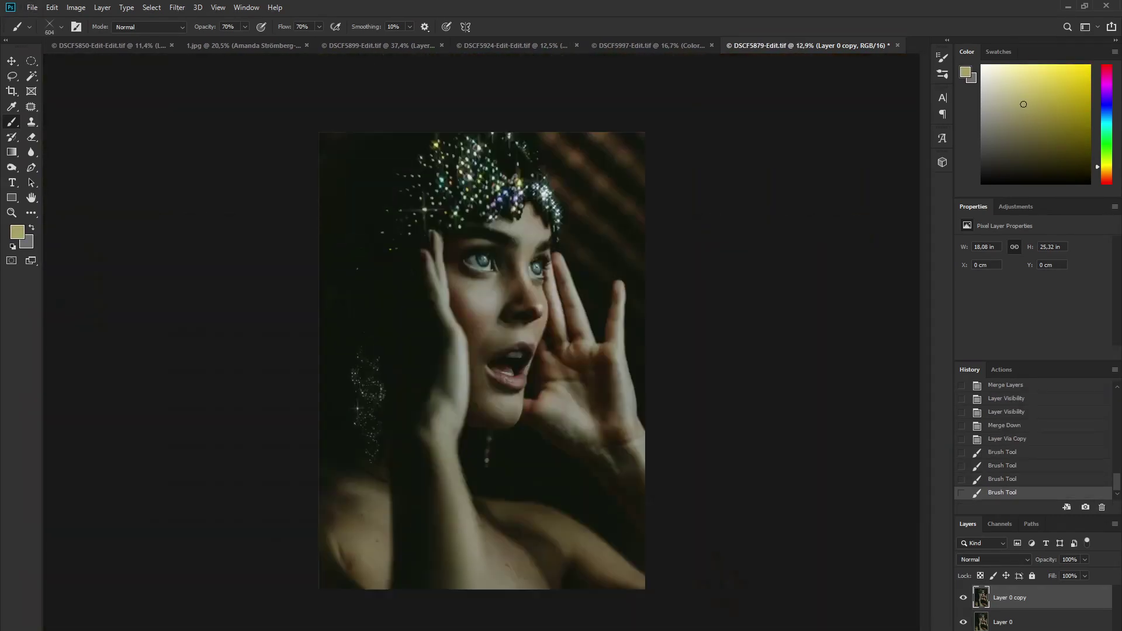
scroll(482, 342, "up", 5)
left_click(521, 212, "alt")
scroll(483, 341, "down", 4)
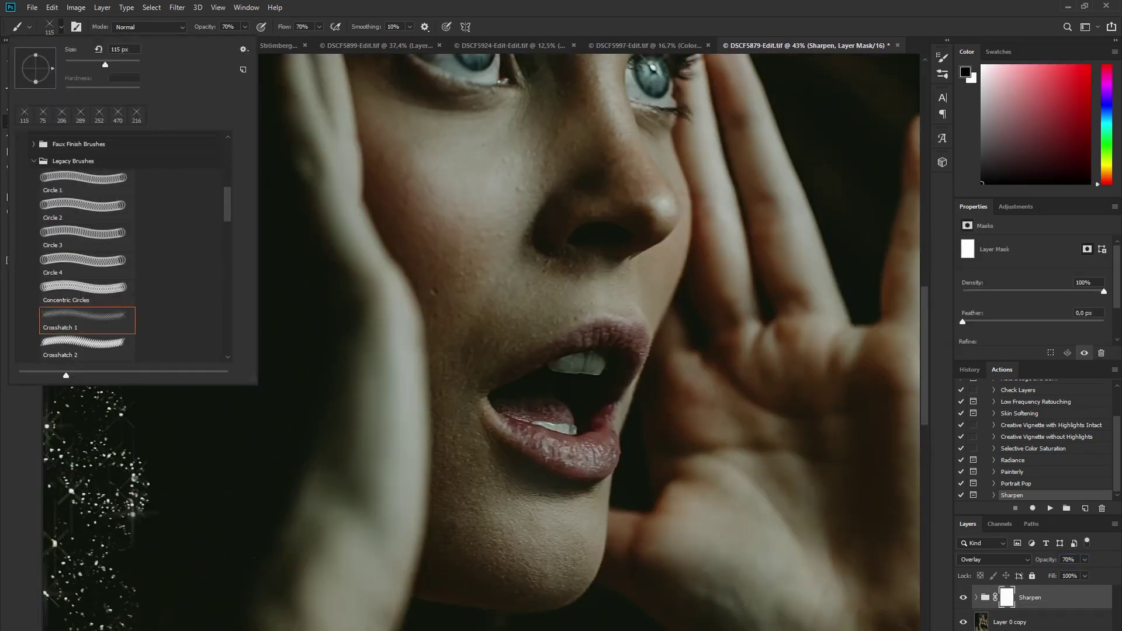
Play the DIFF MATT action with a soft round brush, confirming its new-layer prompts
left_click(53, 76)
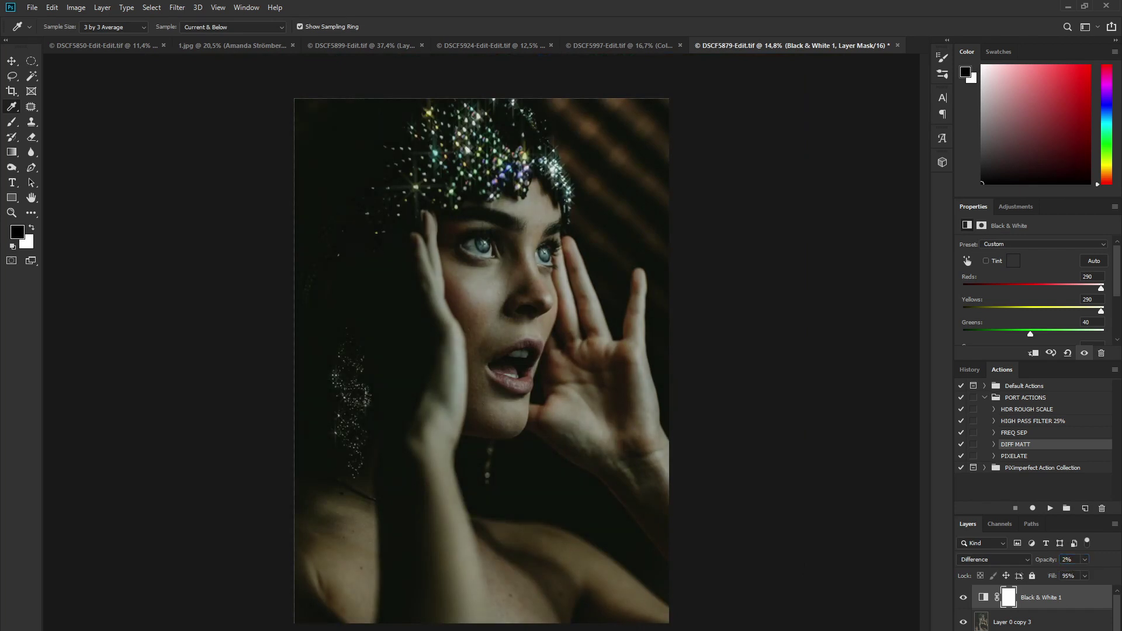
key("Return")
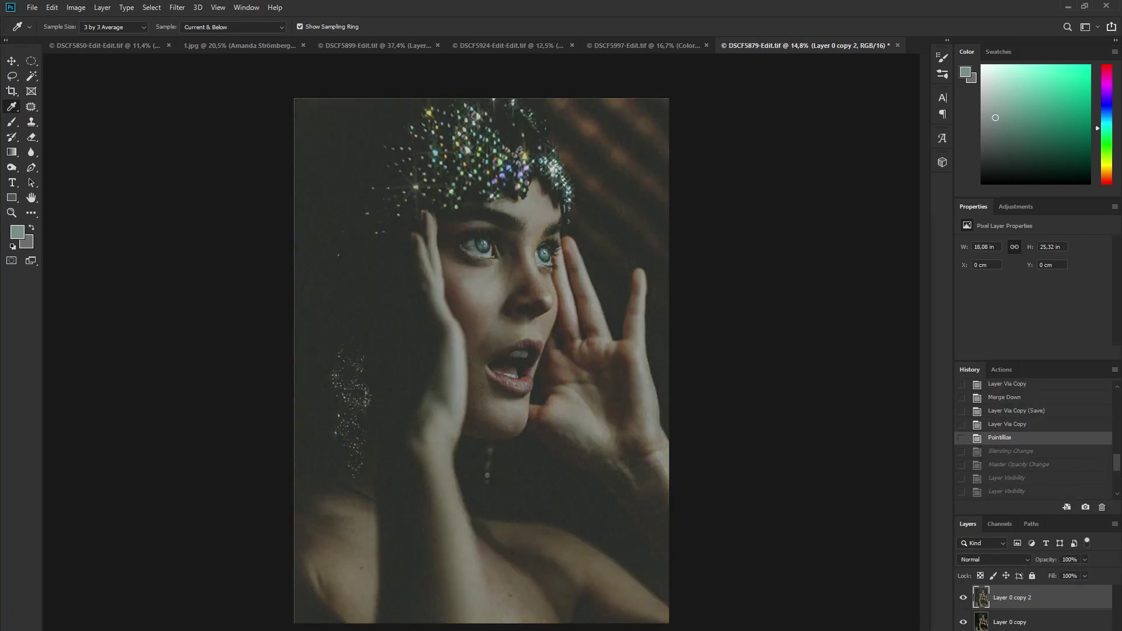
key("Return")
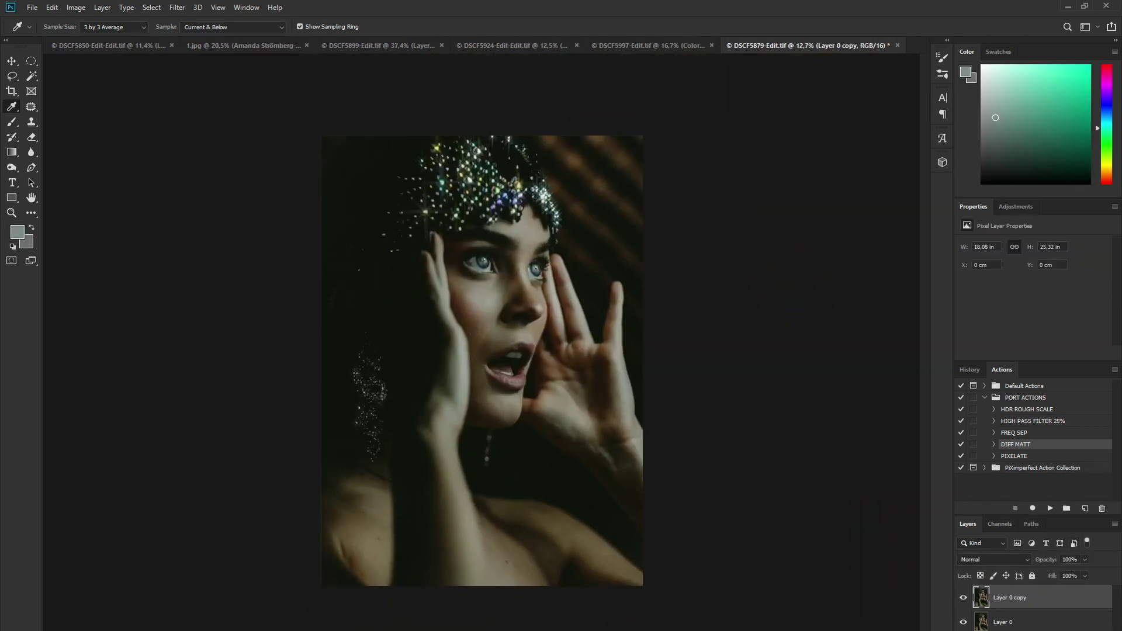
key("alt+t")
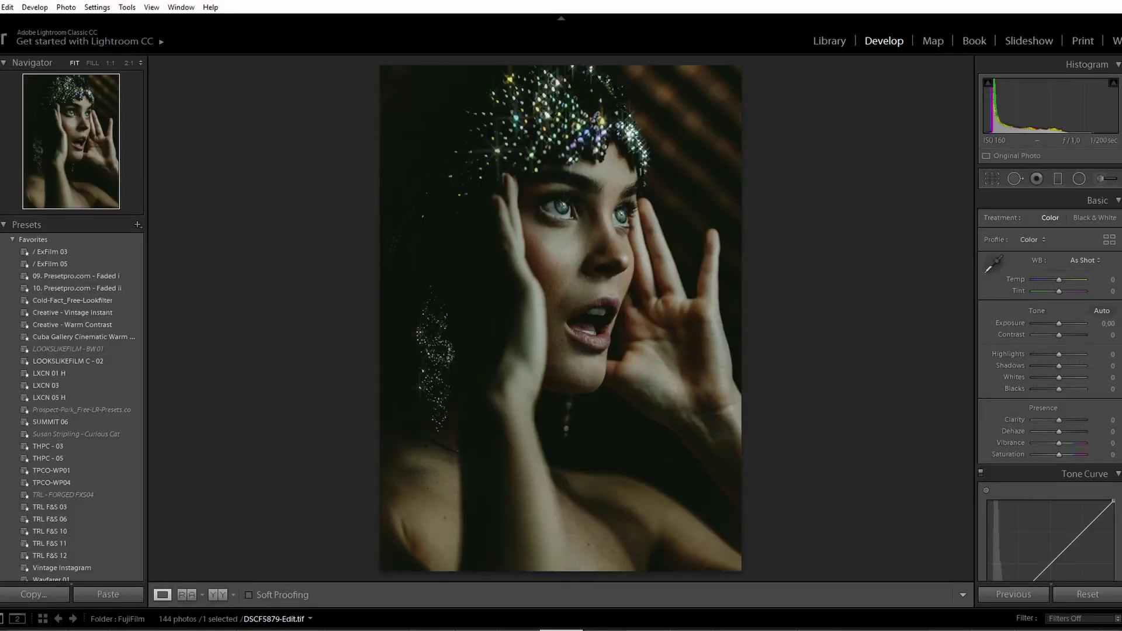
Set Clarity to -10 and Contrast to -1
key("minus")
key("minus")
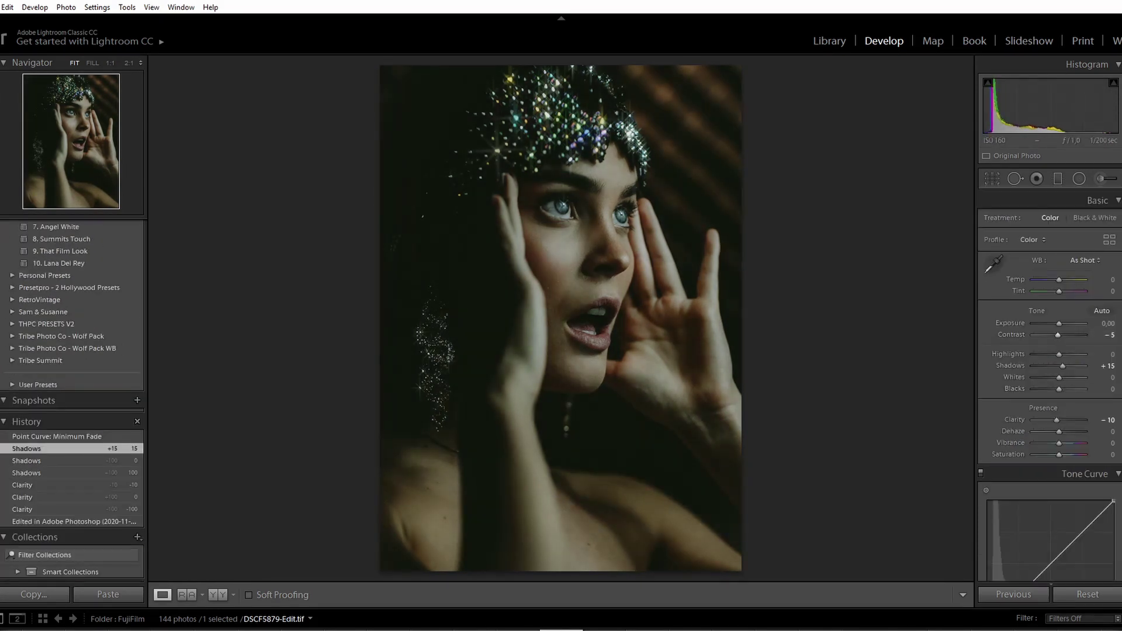
type("-1")
key("Tab")
key("Tab")
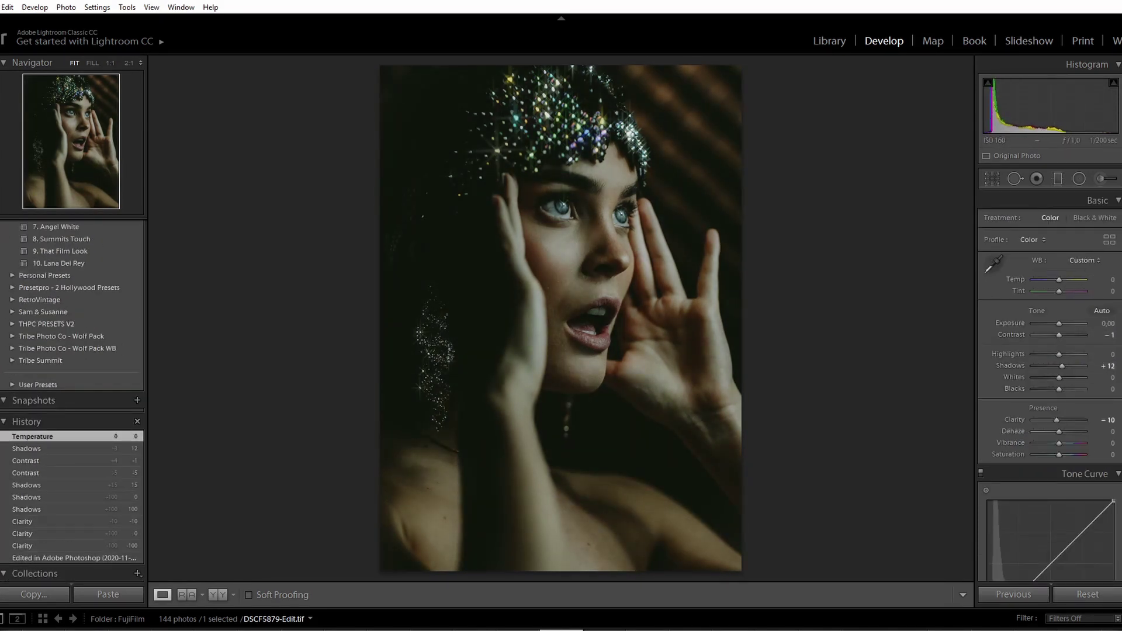
Add a tinted radial filter on the left eye and duplicate it onto the right eye
key("shift+m")
key("z")
left_click_drag(564, 213, 564, 213)
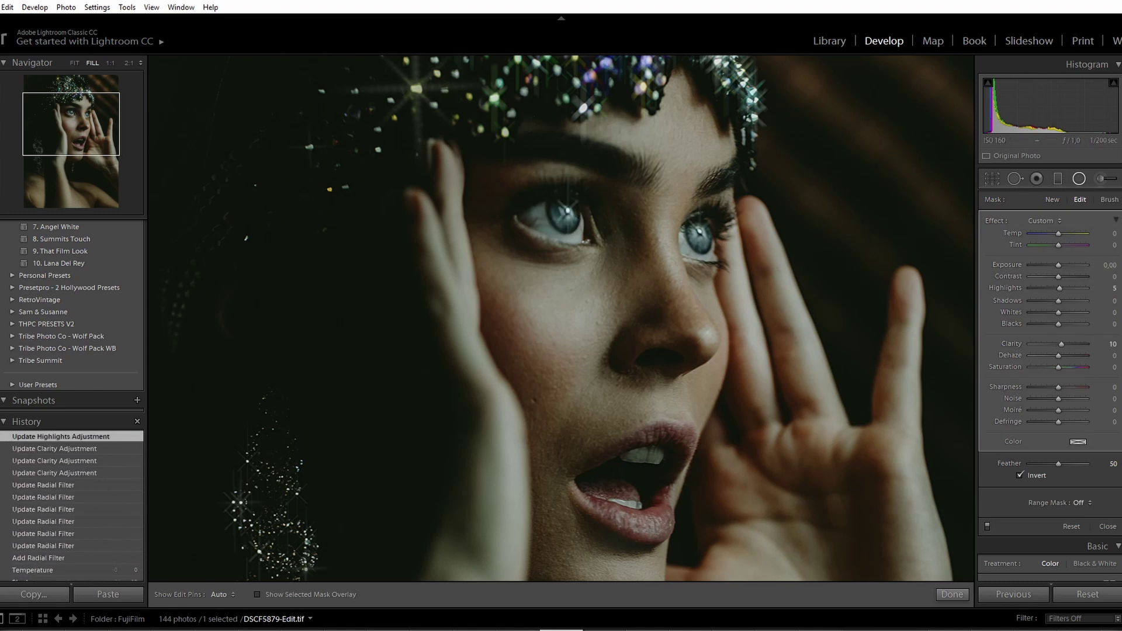
left_click(1078, 442)
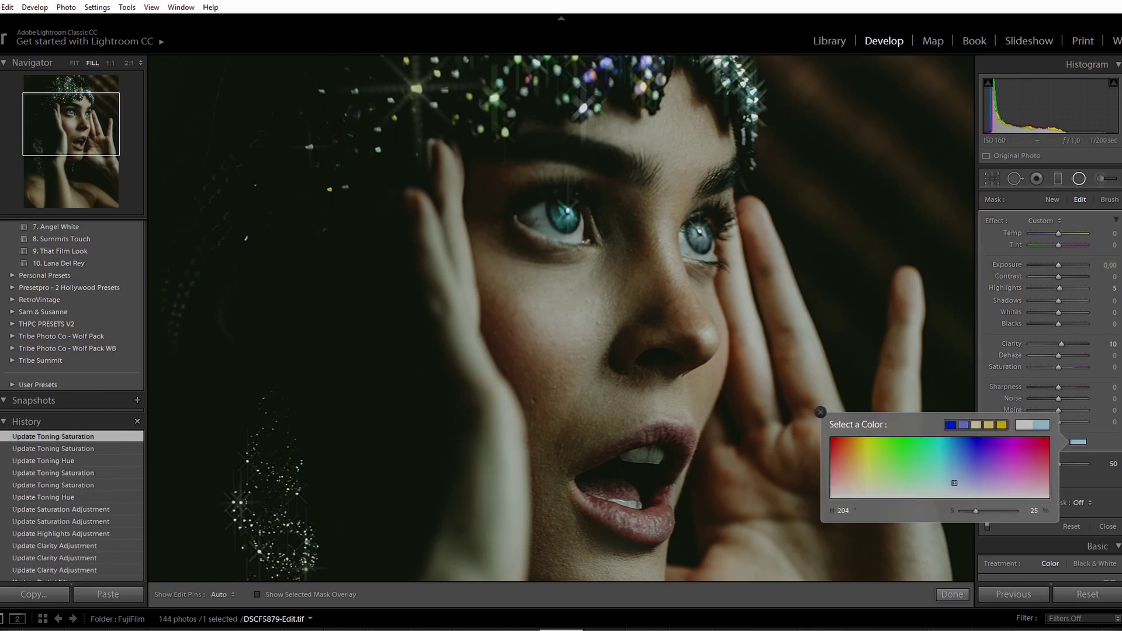
left_click_drag(564, 212, 699, 235)
key("z")
key("k")
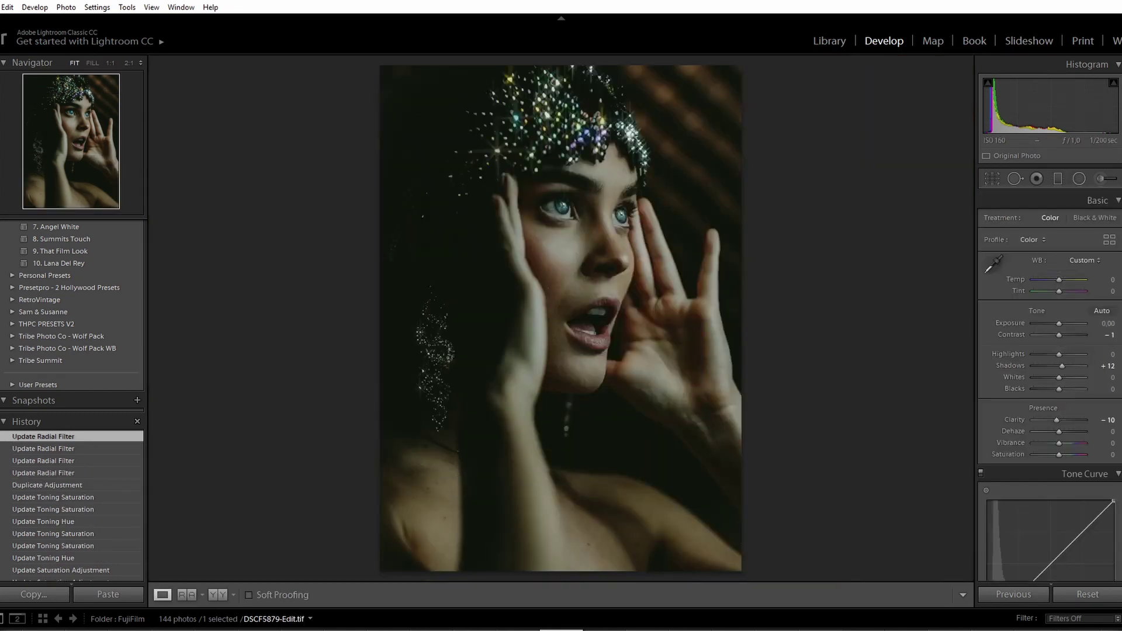
key("z")
key("shift+m")
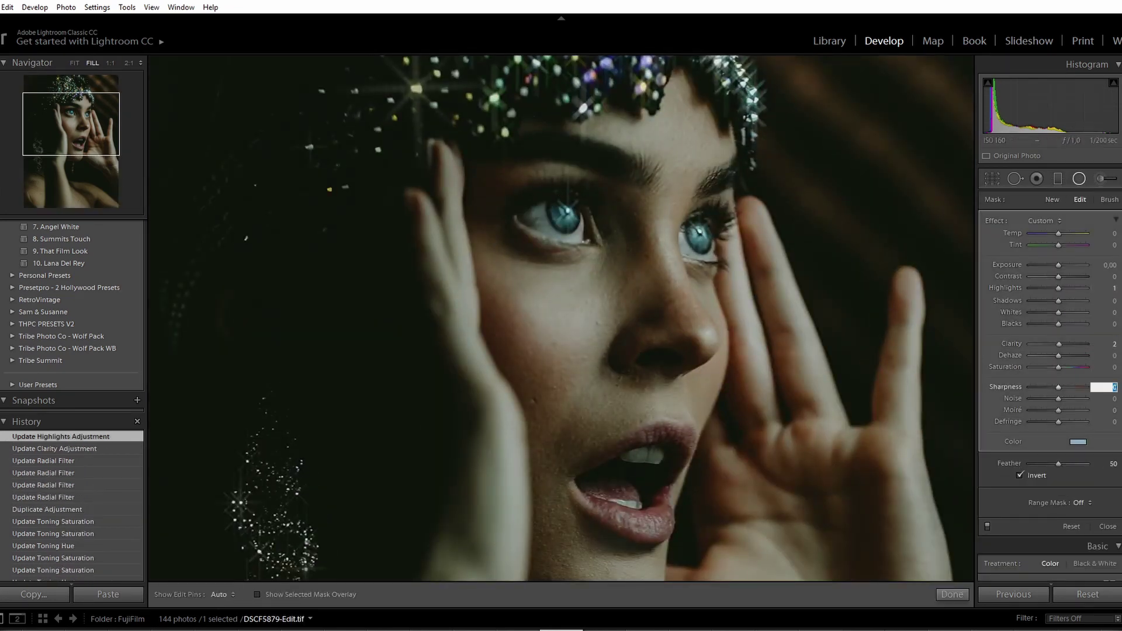
key("Delete")
left_click_drag(564, 212, 698, 233)
key("z")
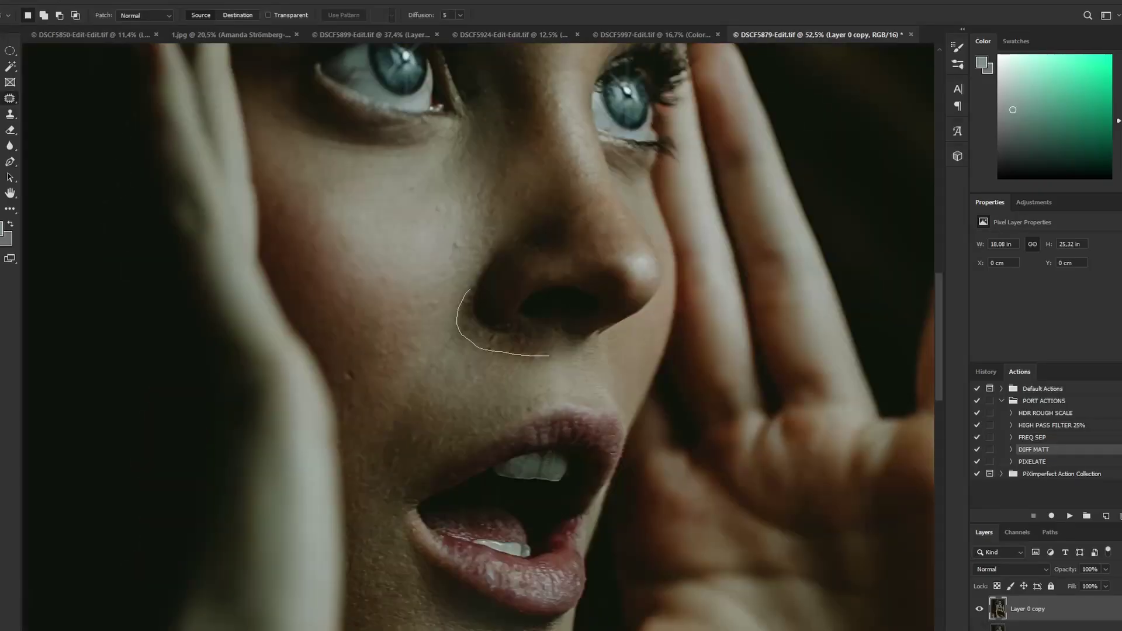
Apply and fade the patch on the nose crease, deselect, then merge down and duplicate the layer
key("ctrl+shift+f")
key("Return")
key("ctrl+d")
key("ctrl+0")
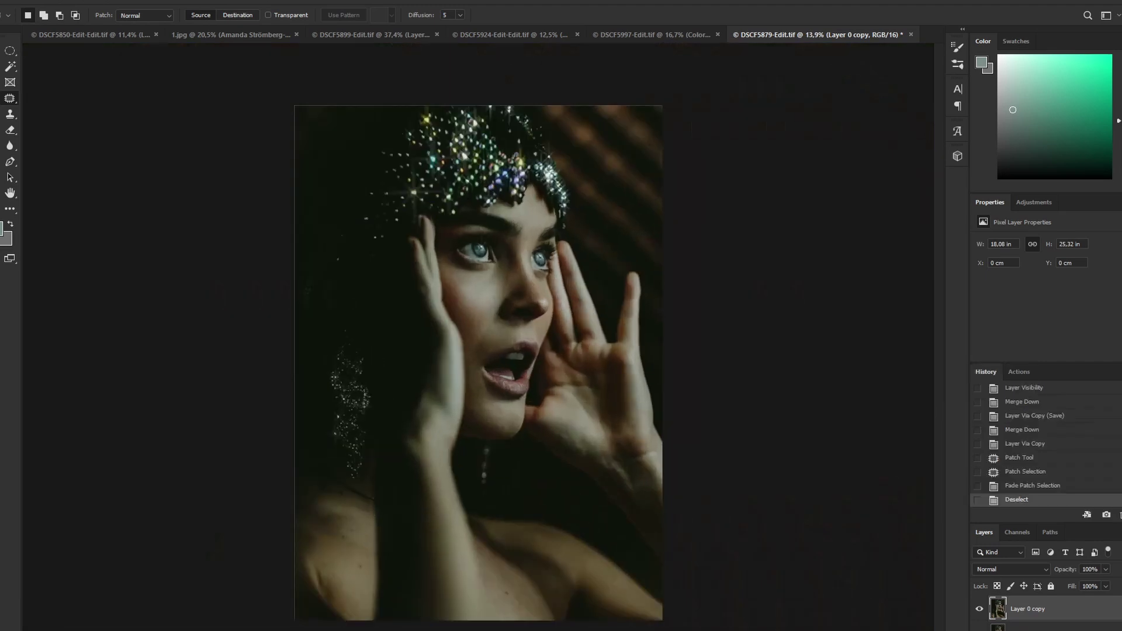
key("ctrl+shift+f")
key("Return")
key("ctrl+d")
key("ctrl+0")
key("ctrl+e")
key("ctrl+j")
Choose the Tilt-Shift blur from the Blur filters
key("alt+t")
key("Left")
key("Down")
key("Right")
key("Down")
key("Down")
key("Return")
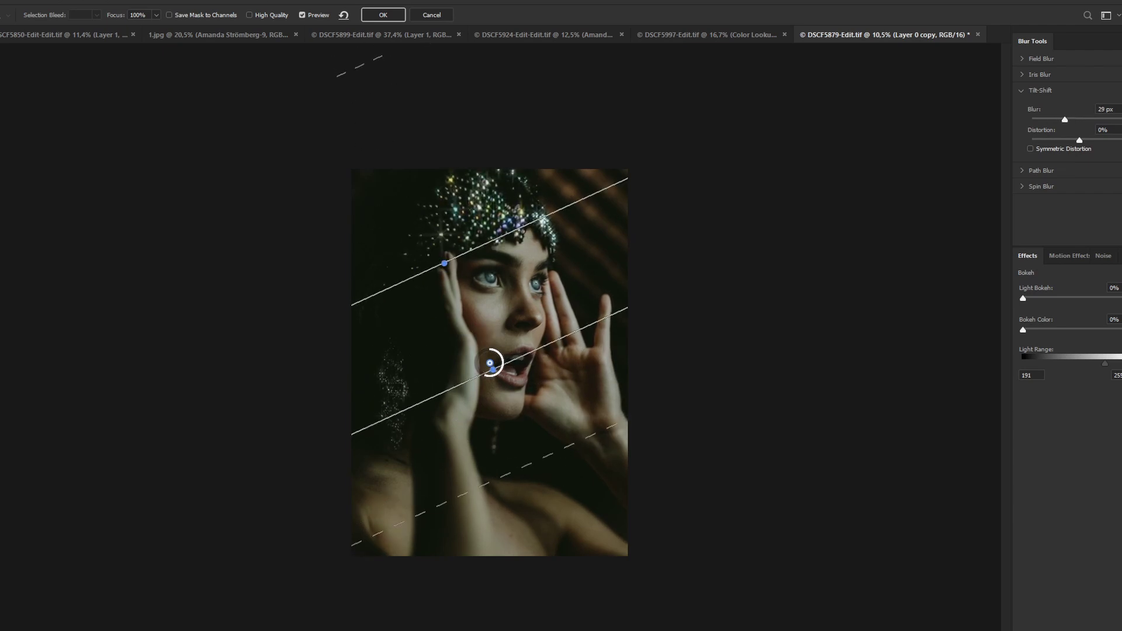
Commit the 29 px Tilt-Shift blur, mask it off the face, merge down and duplicate the layer
key("Return")
key("ctrl+alt+m")
key("b")
key("d")
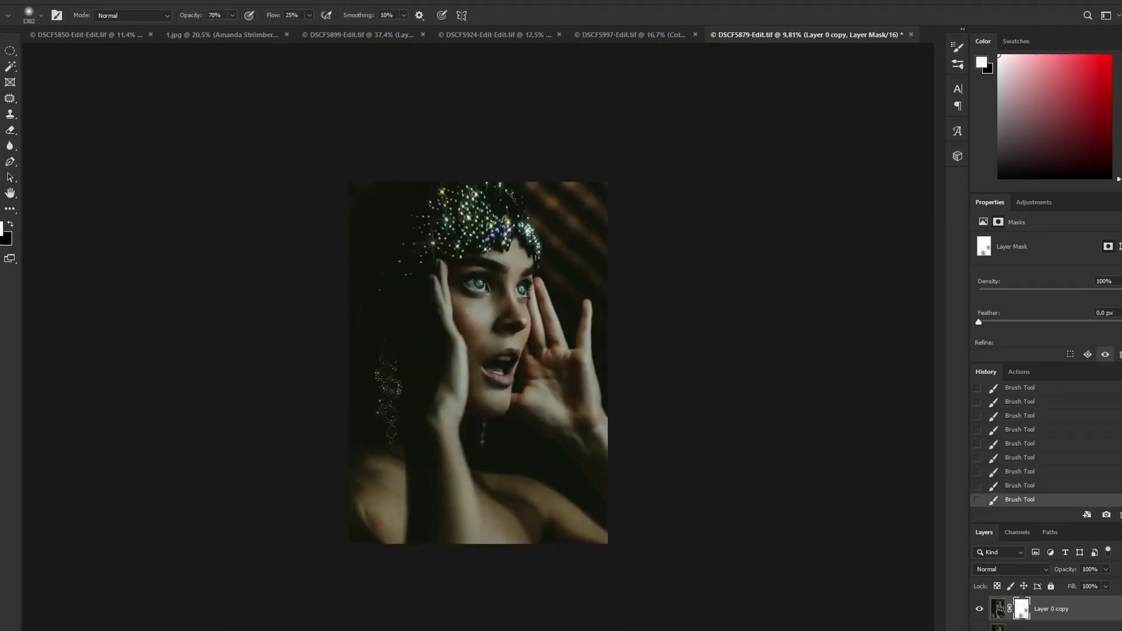
key("ctrl+e")
key("ctrl+j")
Add fine film grain to the portrait with Add Noise
key("alt+t")
left_click(333, 165)
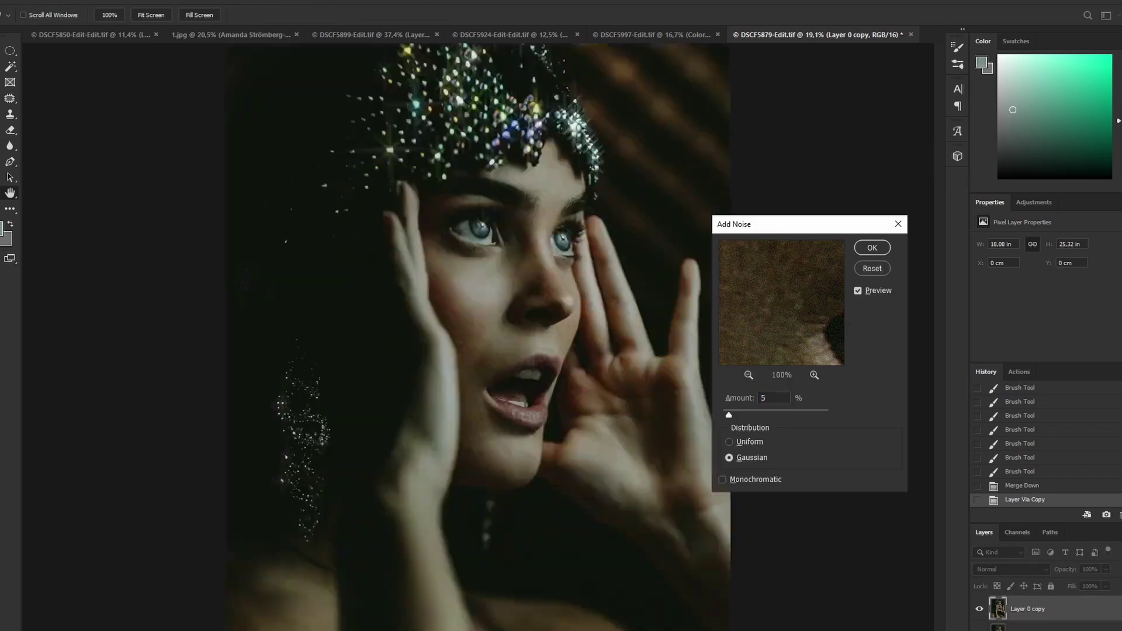
left_click_drag(728, 414, 737, 415)
left_click(728, 441)
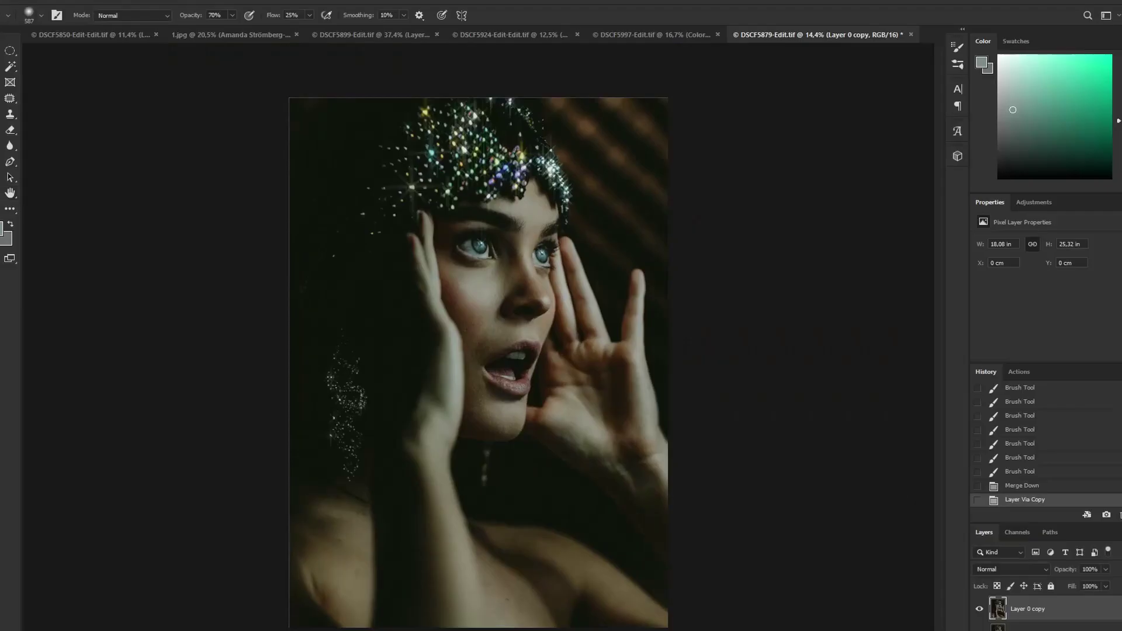